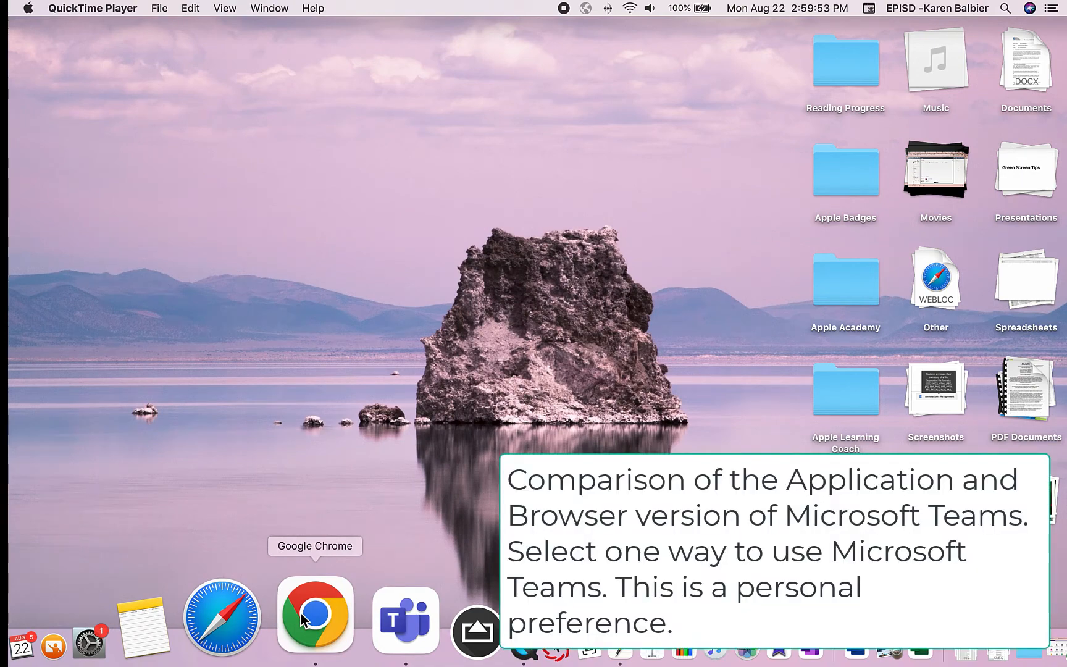
Switch to Chrome and open the Microsoft Office home page.
{"action": "left_click", "coordinate": [336, 622]}
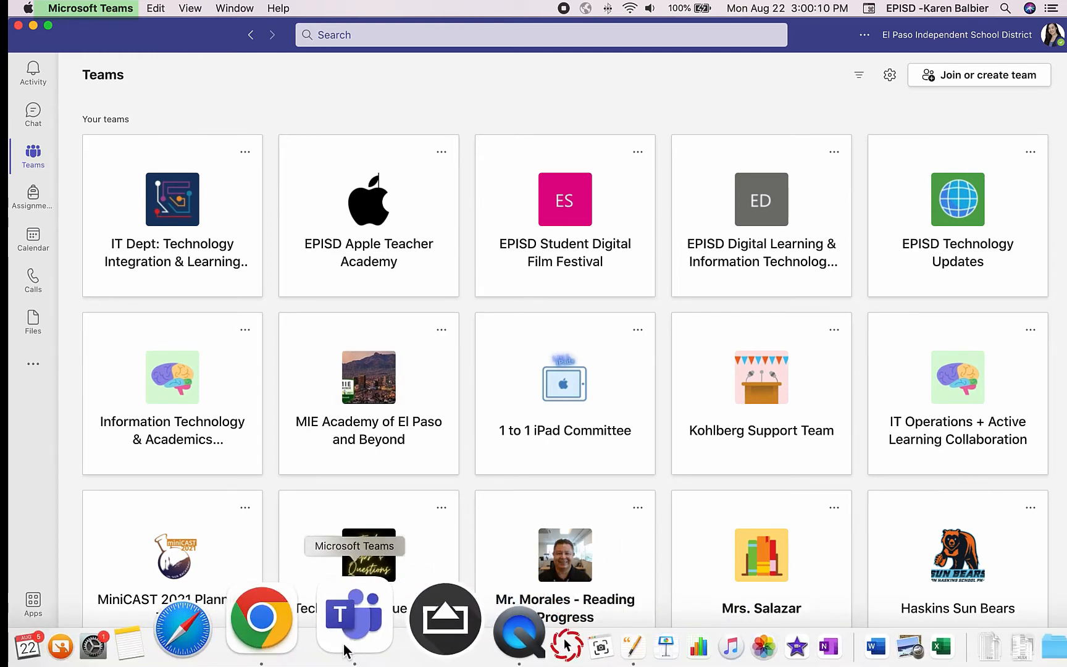
{"action": "left_click", "coordinate": [318, 639]}
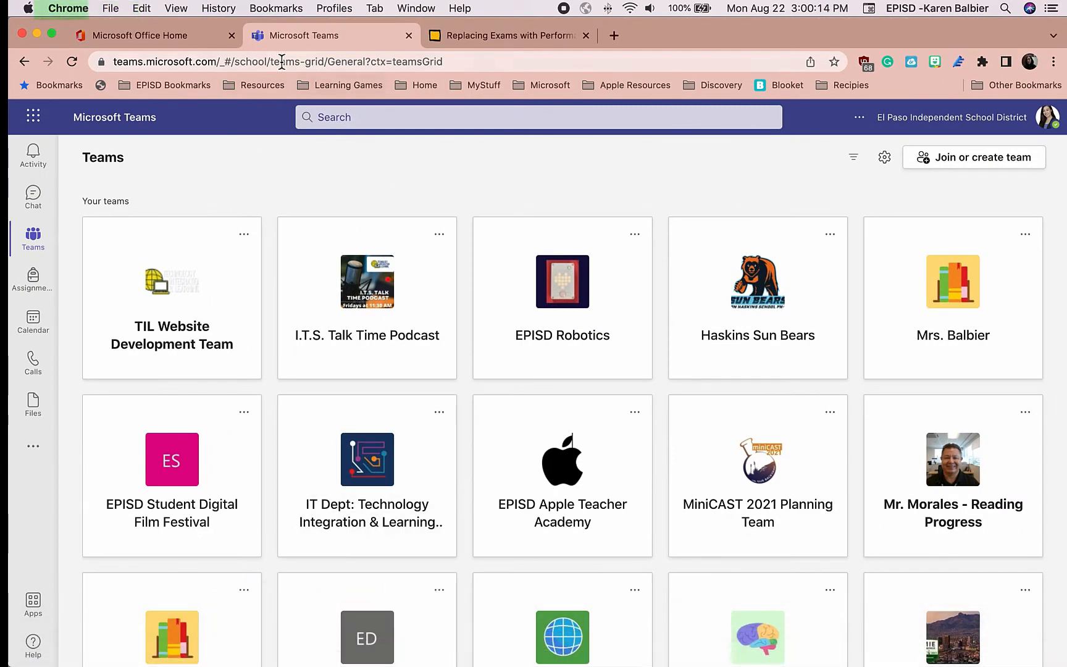
{"action": "left_click", "coordinate": [145, 36]}
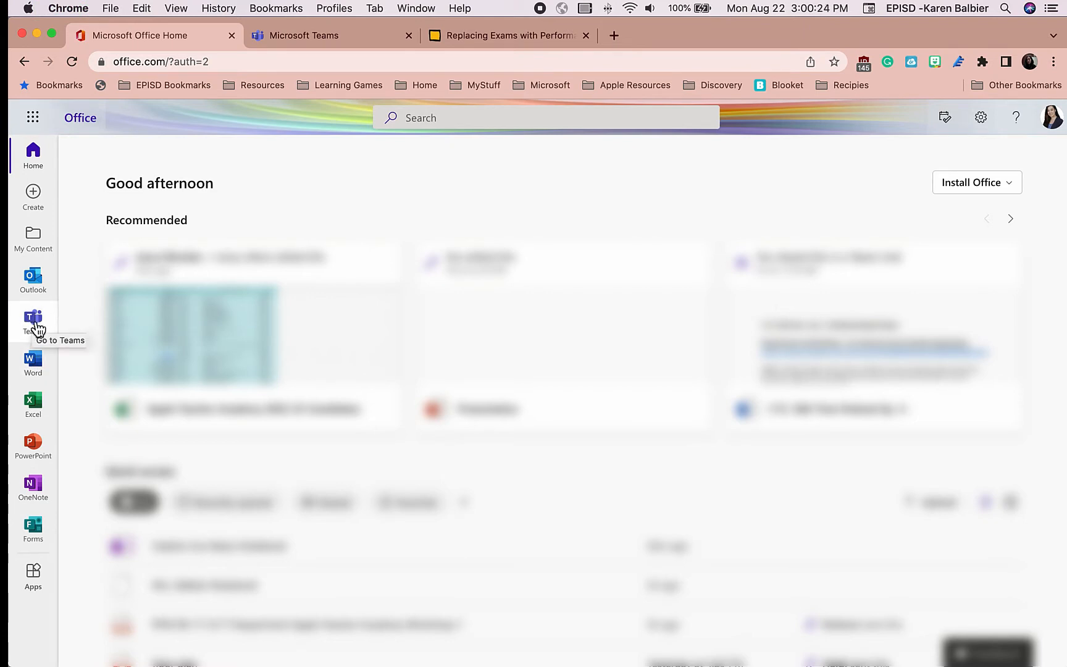
Search the full list of Office apps for "teams".
{"action": "left_click", "coordinate": [40, 119]}
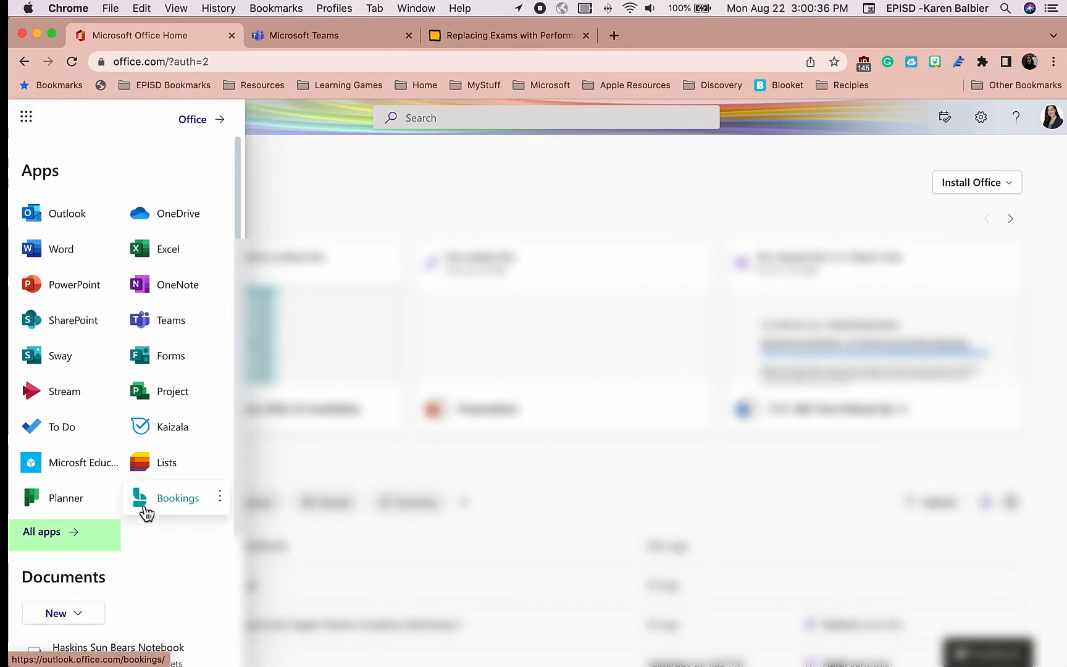
{"action": "left_click", "coordinate": [50, 535]}
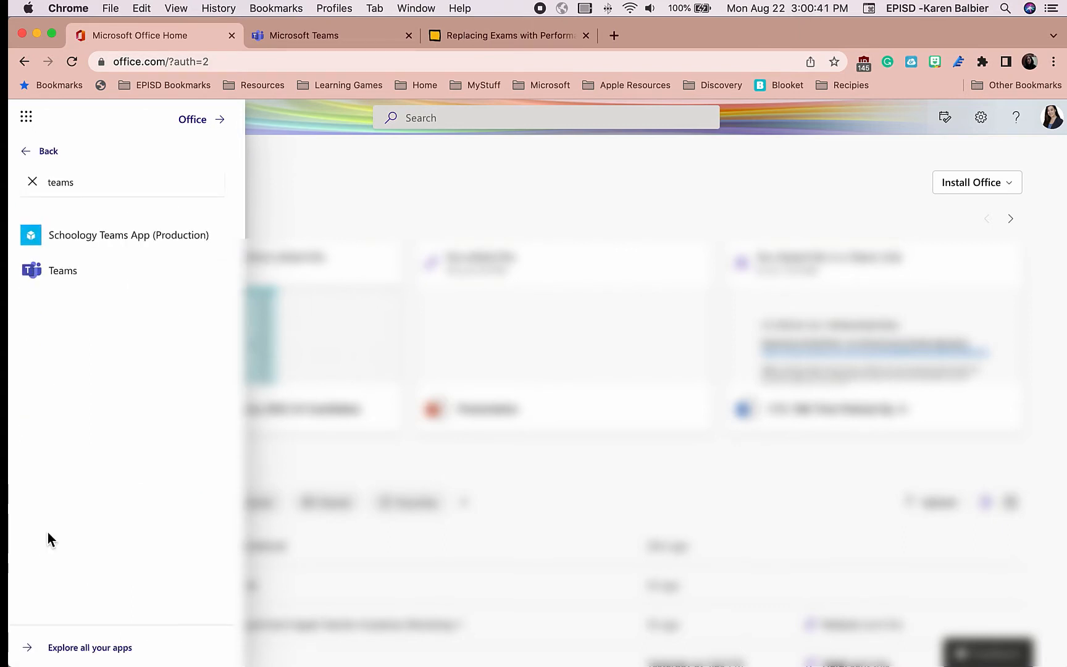
{"action": "left_click", "coordinate": [34, 181]}
{"action": "type", "text": "team"}
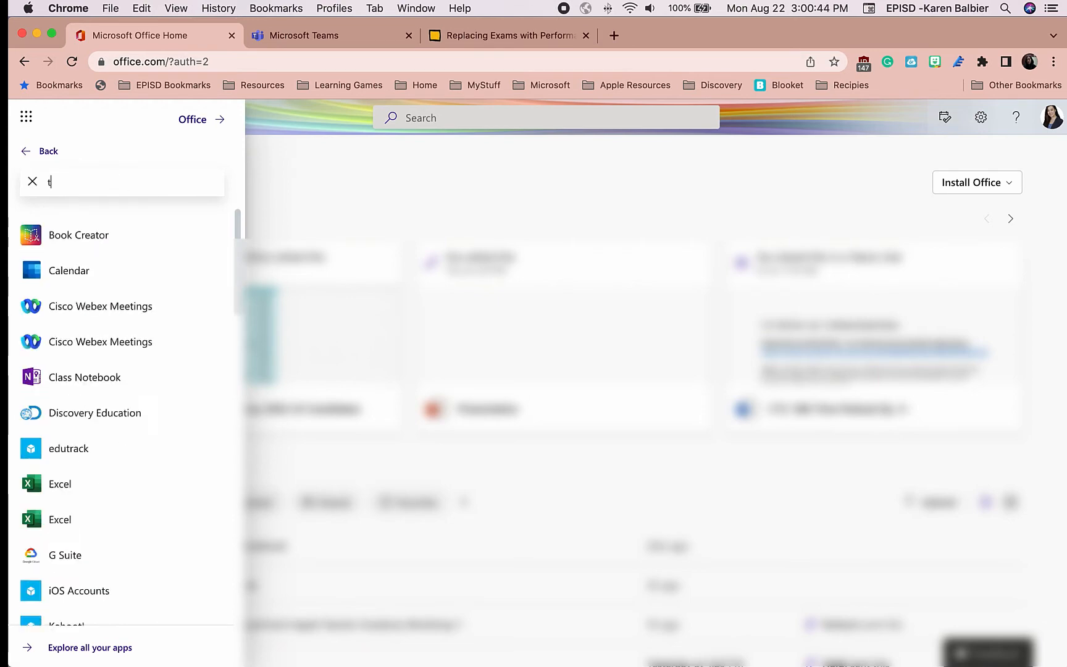
{"action": "type", "text": "s"}
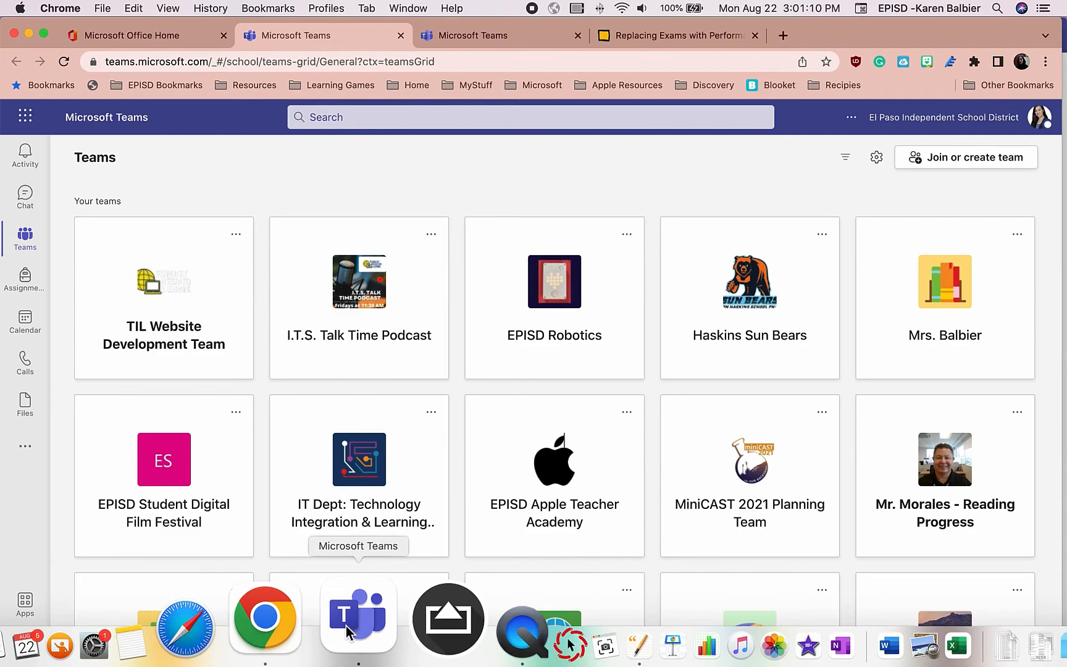
Switch to the Microsoft Teams desktop app, view all open windows, and return to the browser version of Teams in Chrome.
{"action": "left_click", "coordinate": [346, 626]}
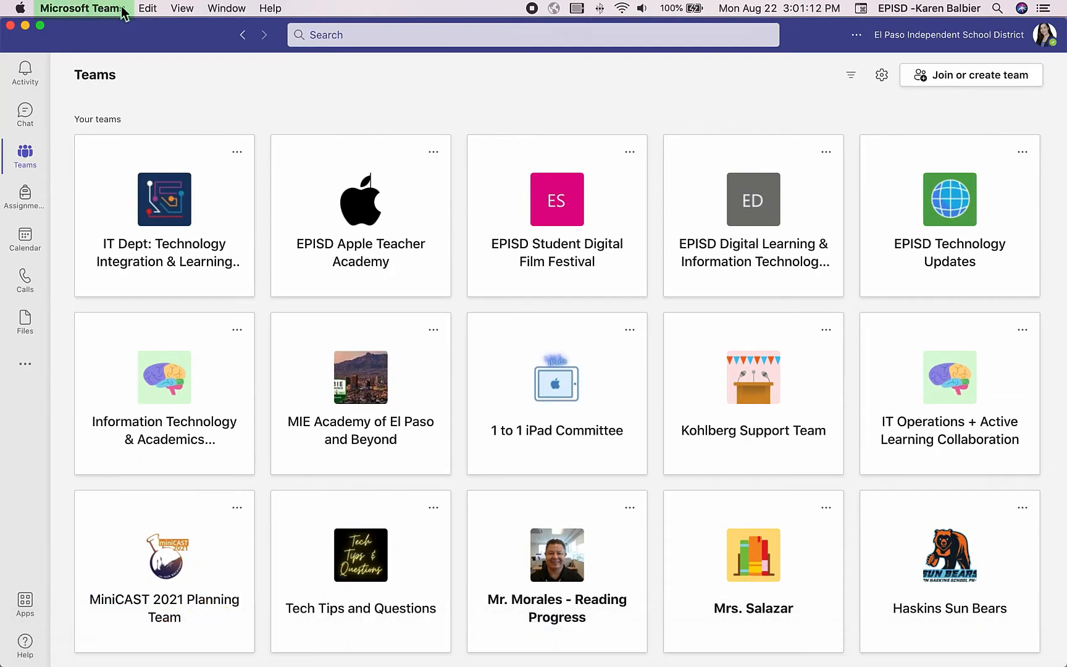
{"action": "key", "text": "ctrl+Up"}
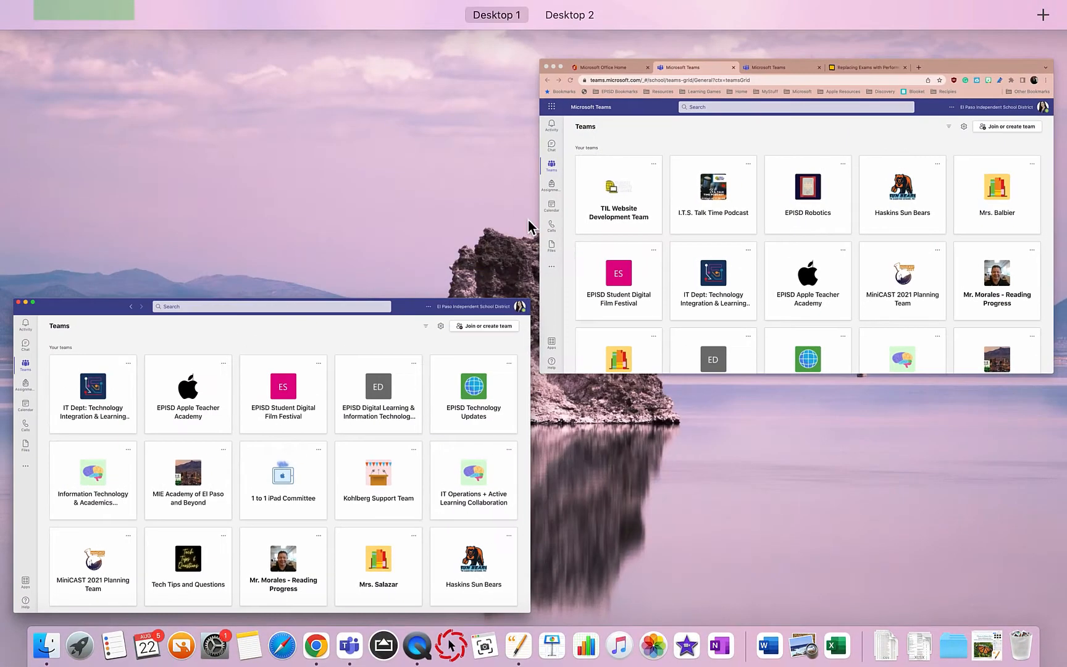
{"action": "left_click", "coordinate": [606, 215]}
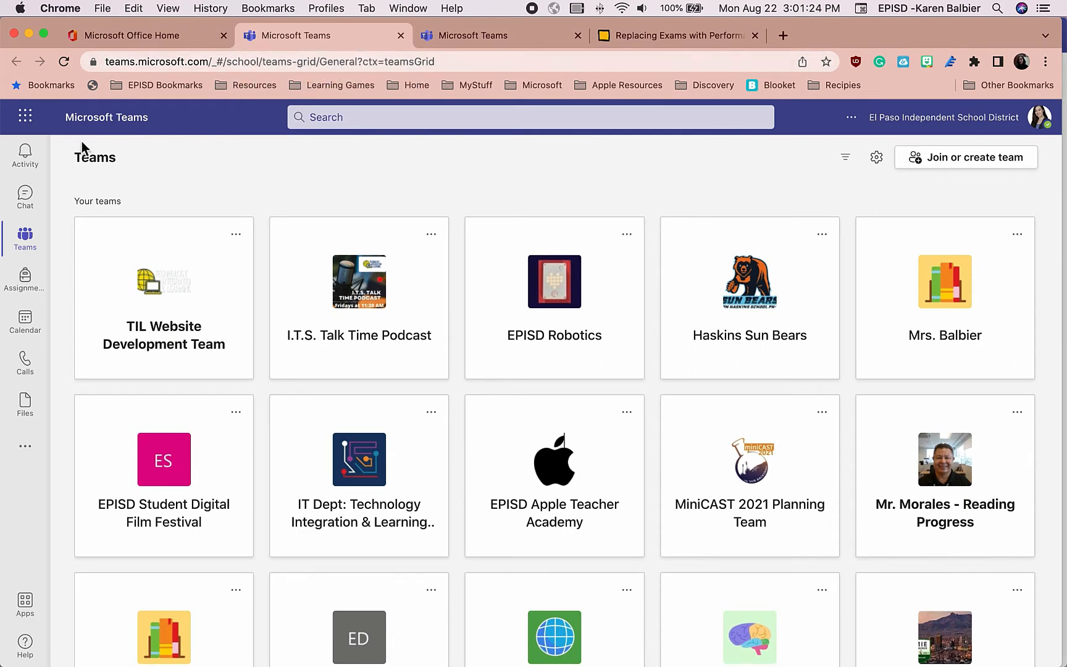
View the teacher's existing class team with the books picture and return to the overview of all teams.
{"action": "mouse_move", "coordinate": [351, 639]}
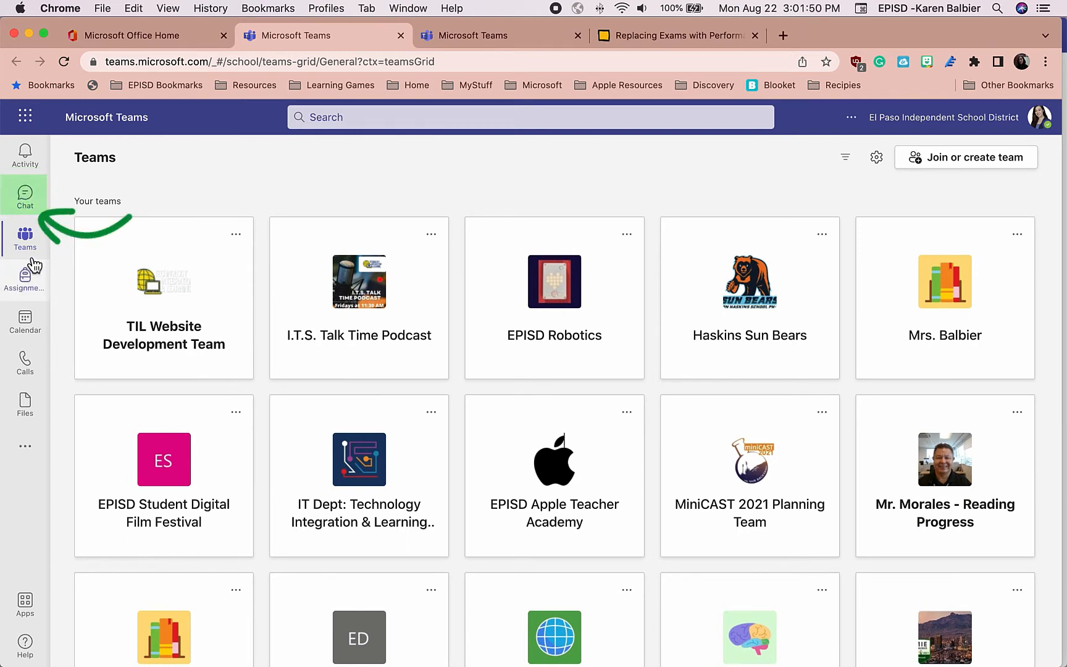
{"action": "left_click", "coordinate": [929, 327]}
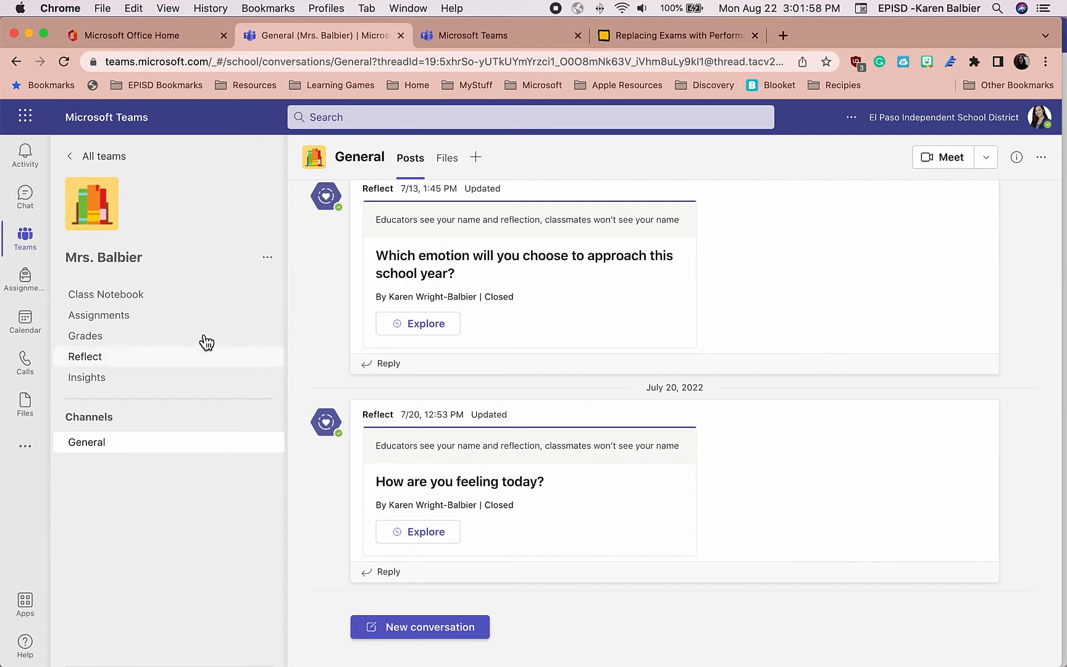
{"action": "left_click", "coordinate": [106, 159]}
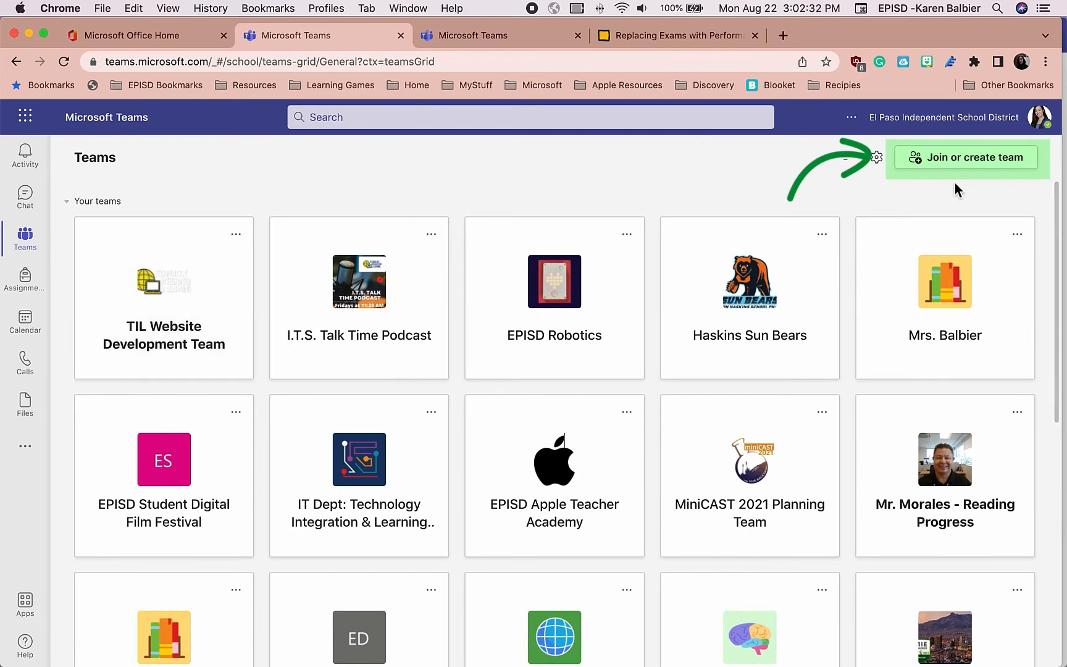
Start creating a new team and choose Class as its team type.
{"action": "left_click", "coordinate": [973, 163]}
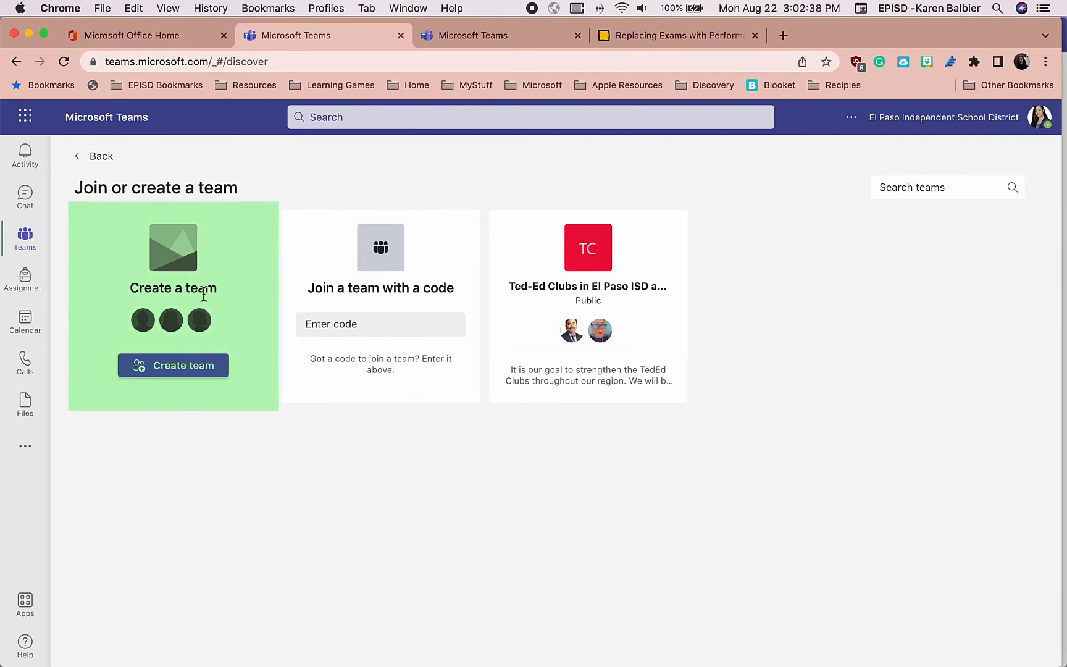
{"action": "mouse_move", "coordinate": [436, 287]}
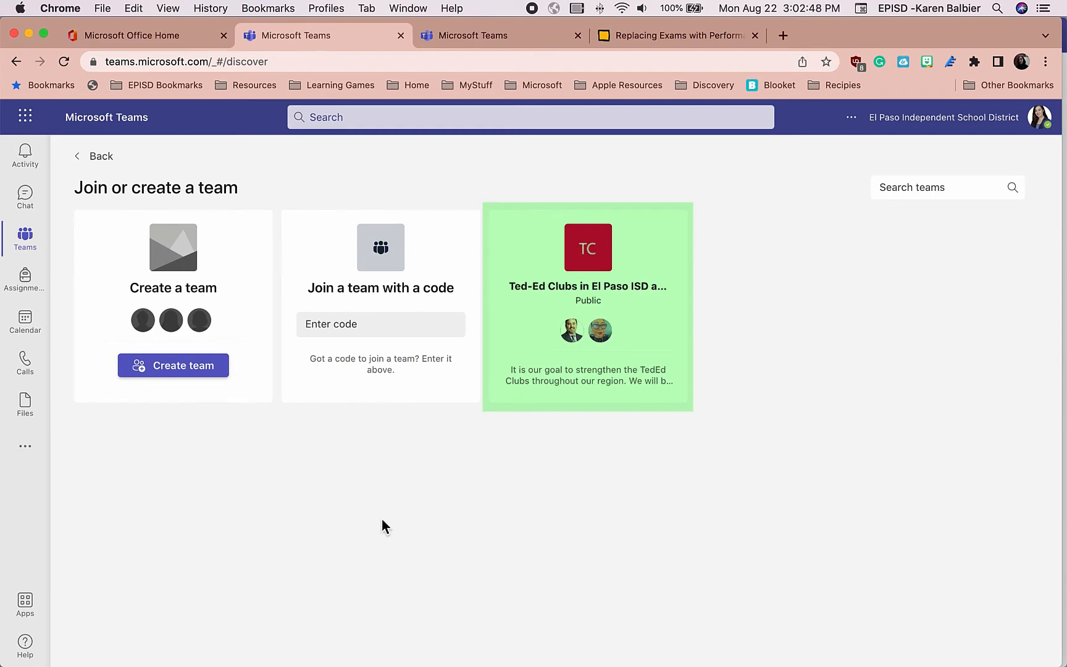
{"action": "left_click", "coordinate": [176, 369]}
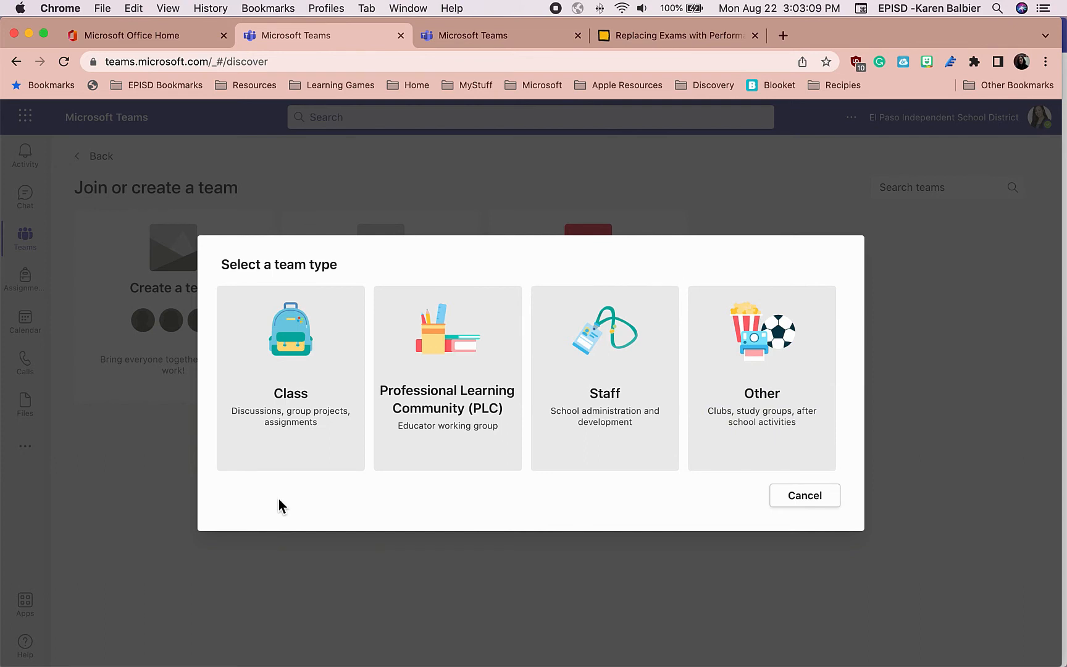
{"action": "left_click", "coordinate": [291, 401]}
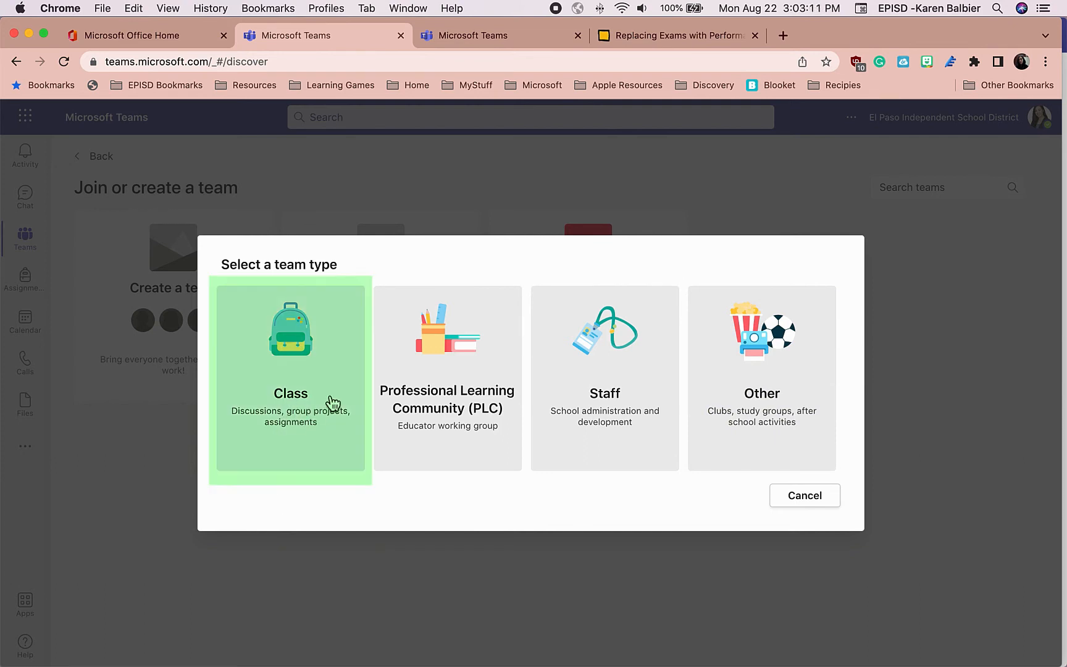
{"action": "left_click", "coordinate": [278, 377]}
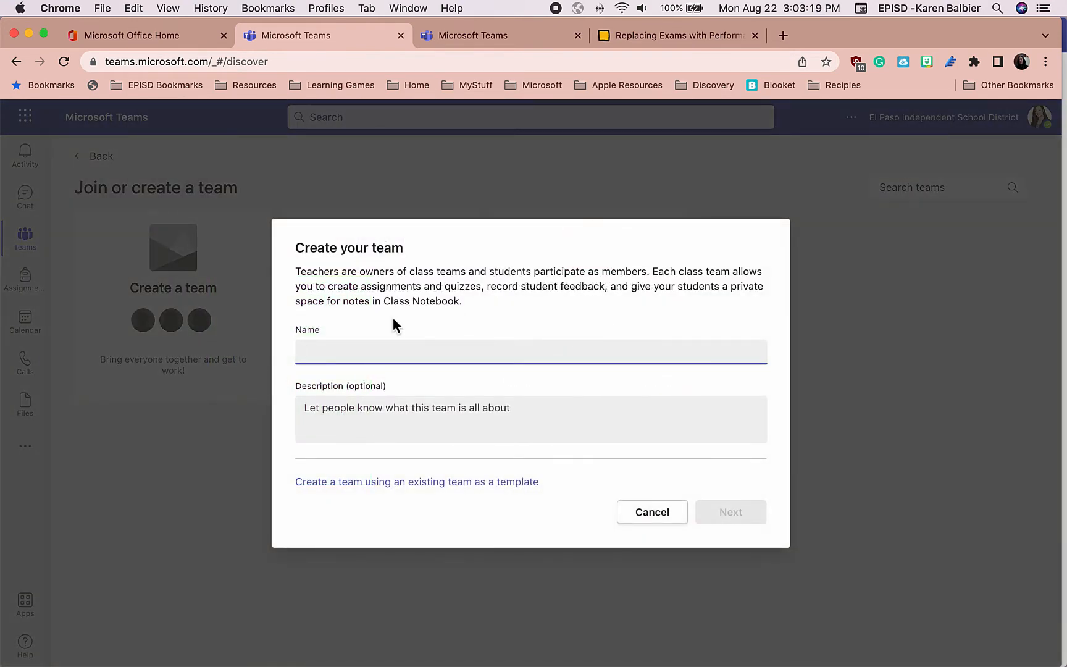
Name the new team with the teacher's title and last name followed by 4C.
{"action": "type", "text": "Mrs. "}
{"action": "type", "text": "Bal"}
{"action": "type", "text": "bier"}
{"action": "type", "text": "'s"}
{"action": "key", "text": "BackSpace"}
{"action": "key", "text": "BackSpace"}
{"action": "key", "text": "BackSpace"}
{"action": "type", "text": "4"}
Begin the team description with "This is a space that we will use for our Reading Progress and Microsoft assignments, to collaborate,".
{"action": "left_click", "coordinate": [383, 411]}
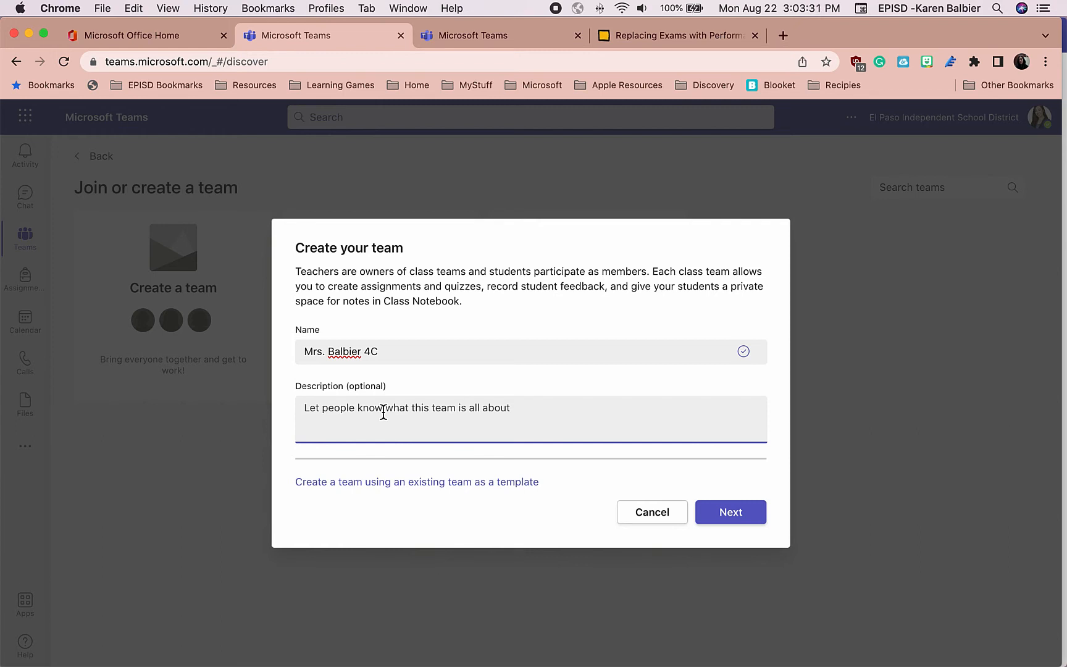
{"action": "type", "text": "This is a space that we will use fo"}
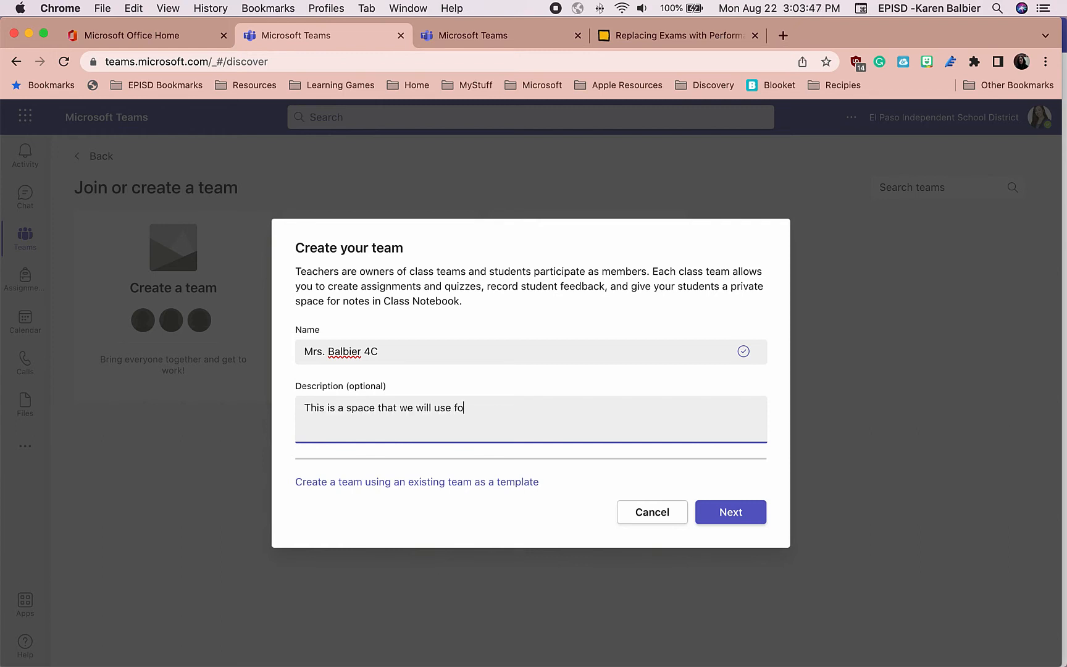
{"action": "type", "text": "r our Reading Progress and Microsoft Assignments, to collaborat"}
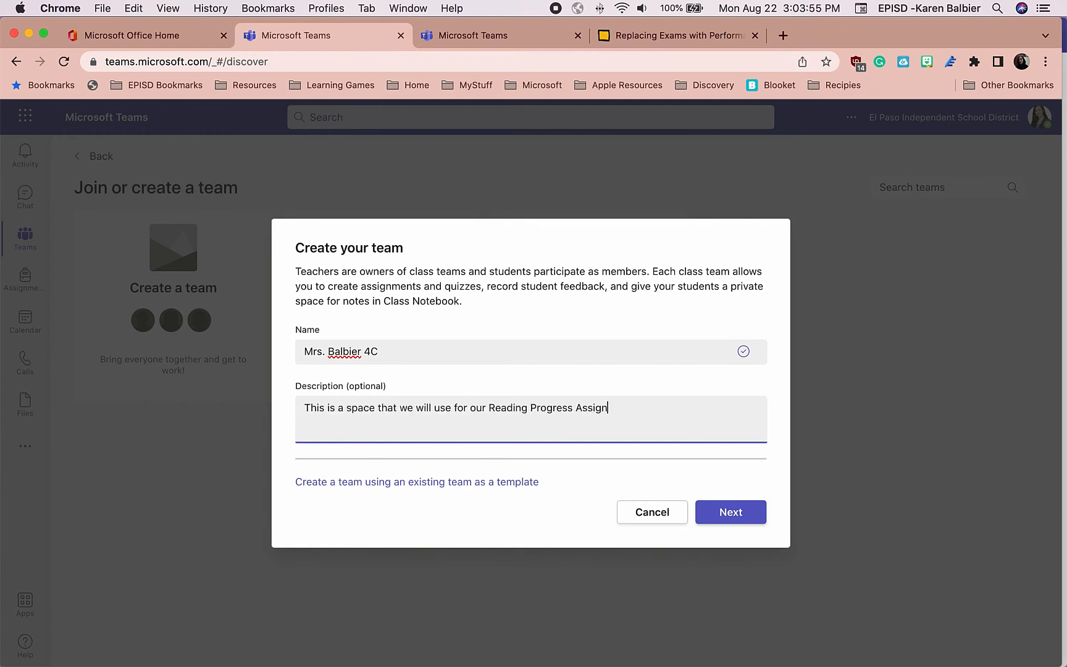
{"action": "type", "text": "e,"}
{"action": "left_click", "coordinate": [577, 409]}
{"action": "type", "text": "and Microsoft"}
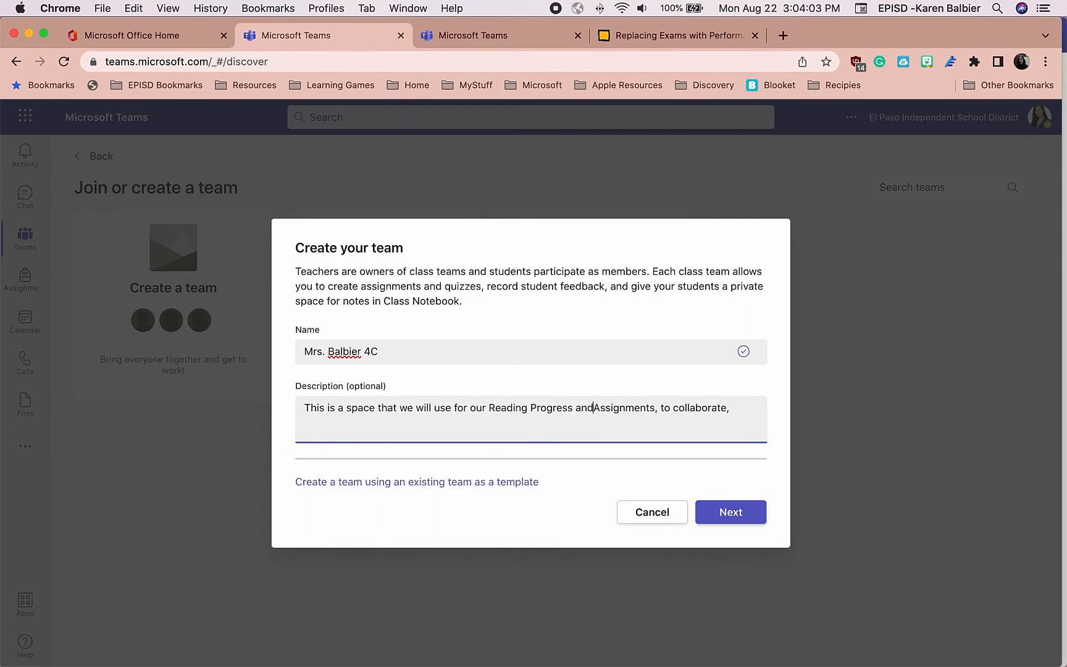
Complete the description with "and participate in some Reflect activities." and proceed to adding people to the new class team.
{"action": "type", "text": "and participate in some reflect activi"}
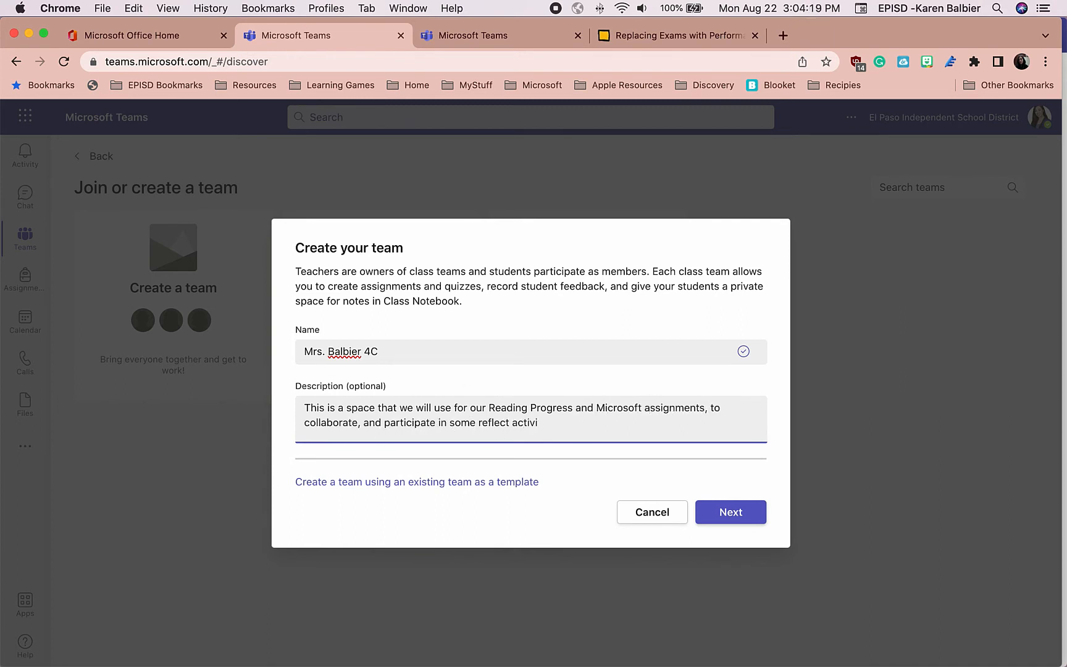
{"action": "type", "text": "t"}
{"action": "type", "text": "vities."}
{"action": "left_click", "coordinate": [481, 423]}
{"action": "left_click", "coordinate": [503, 467]}
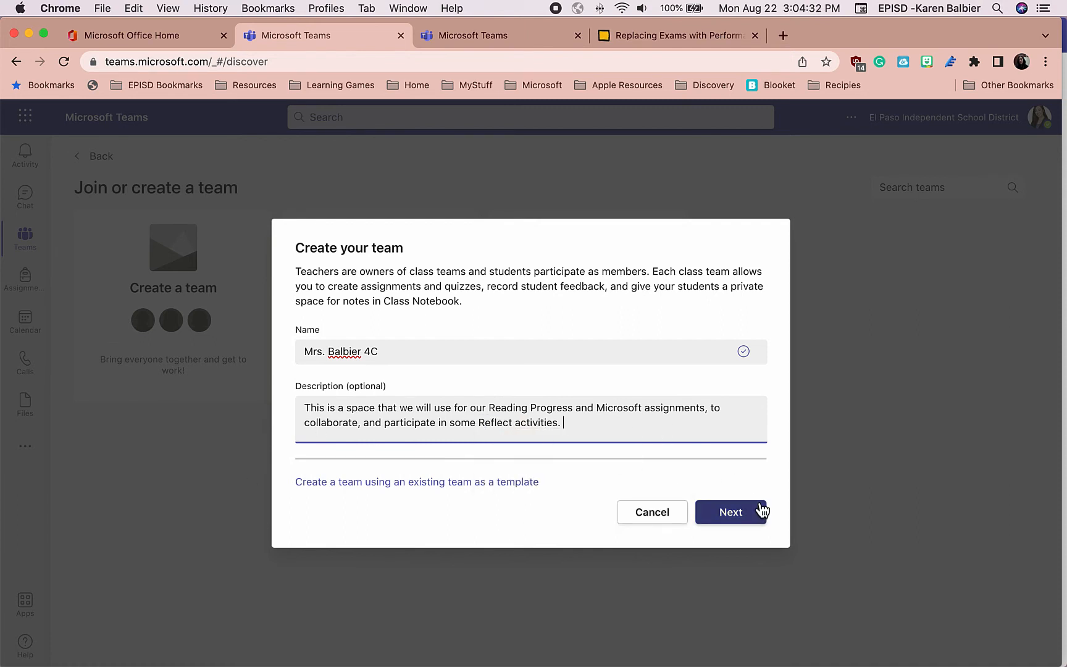
{"action": "left_click", "coordinate": [736, 515]}
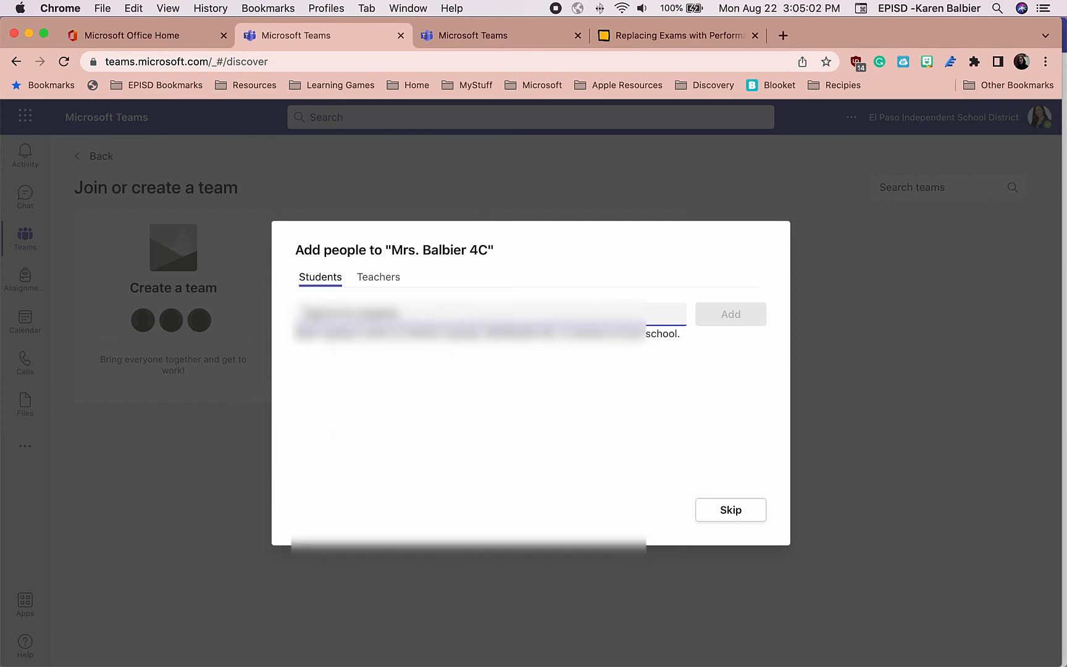
{"action": "type", "text": "balbier"}
{"action": "key", "text": "BackSpace"}
{"action": "key", "text": "BackSpace"}
{"action": "key", "text": "BackSpace"}
{"action": "key", "text": "BackSpace"}
{"action": "key", "text": "BackSpace"}
{"action": "key", "text": "BackSpace"}
{"action": "key", "text": "BackSpace"}
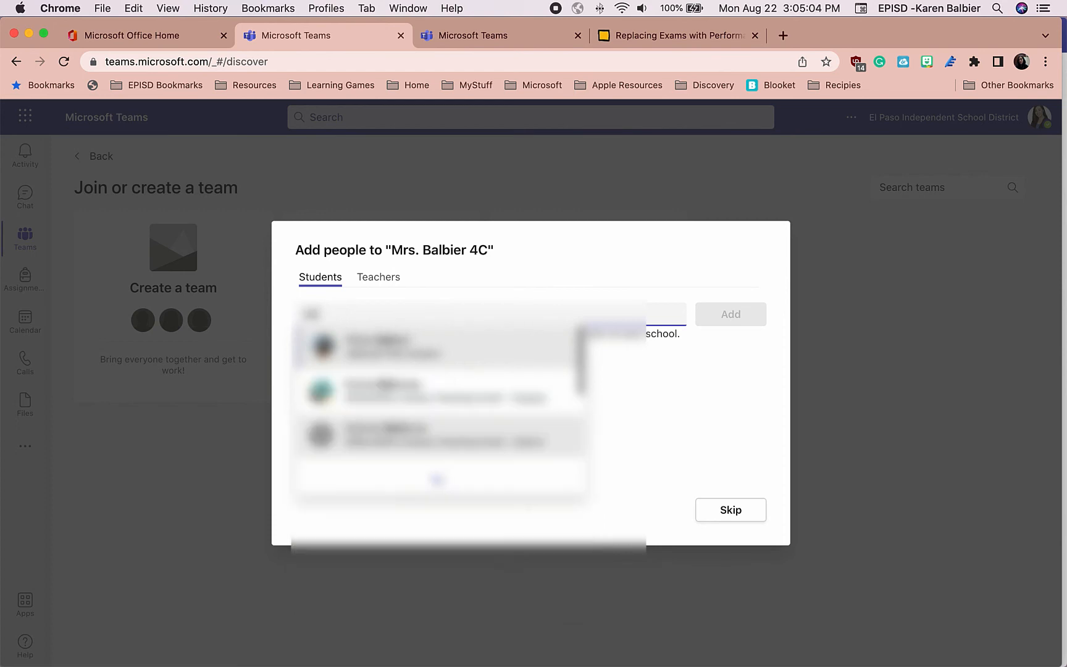
Look up the student in the school directory and add them to the class team as a student.
{"action": "type", "text": "kbalbi"}
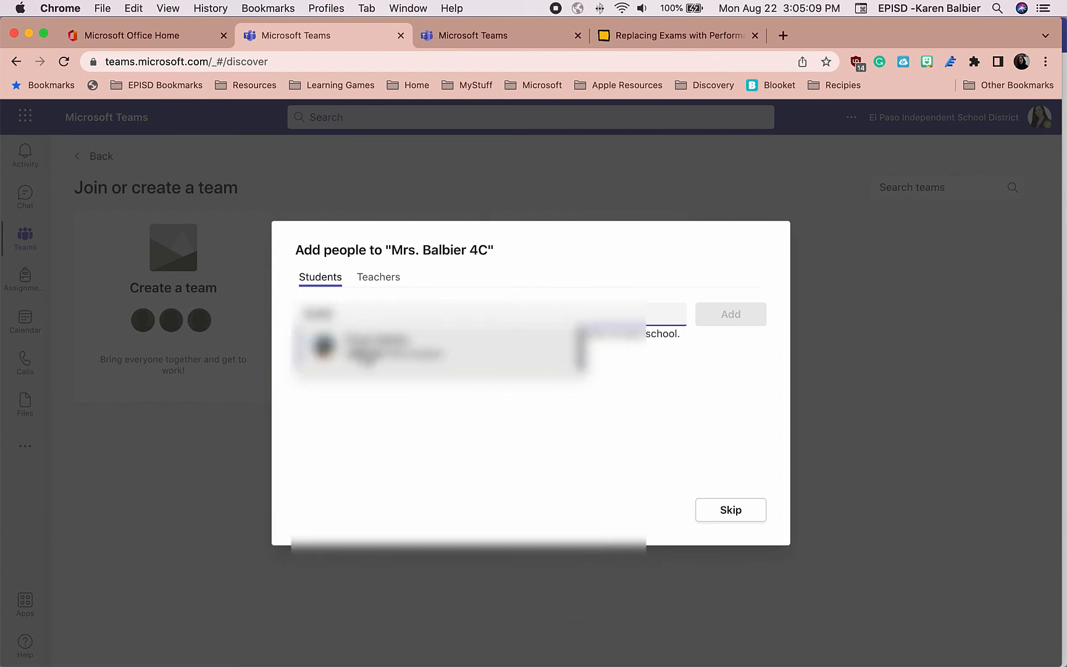
{"action": "left_click", "coordinate": [364, 354]}
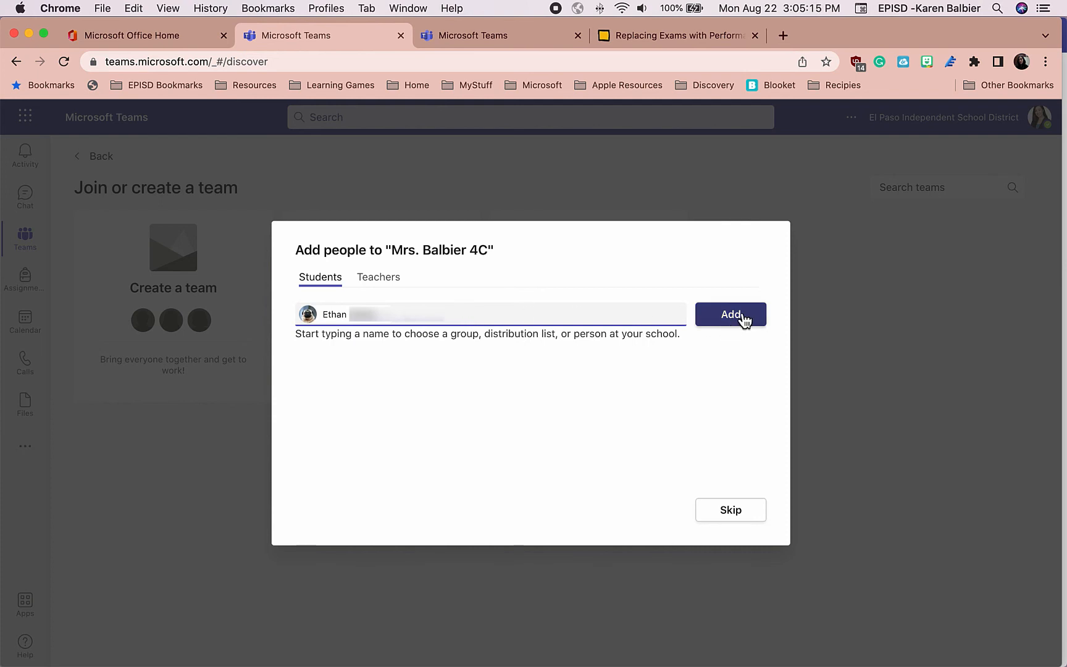
{"action": "left_click", "coordinate": [745, 318]}
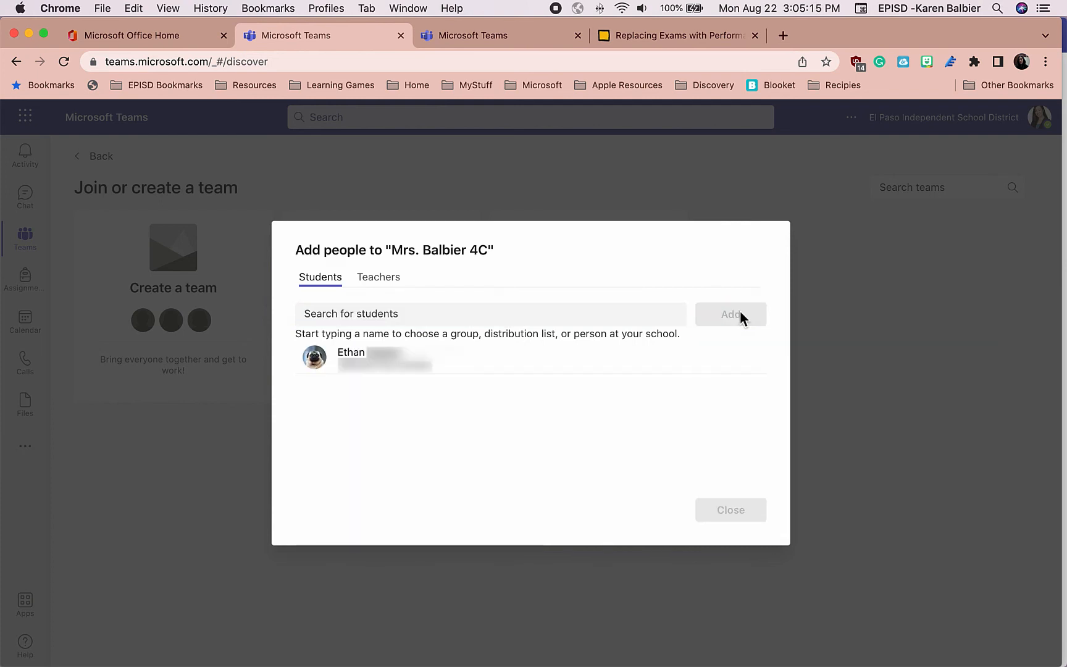
Look up a teacher by first name, add them to the team as a teacher, and return to the student list.
{"action": "left_click", "coordinate": [379, 278]}
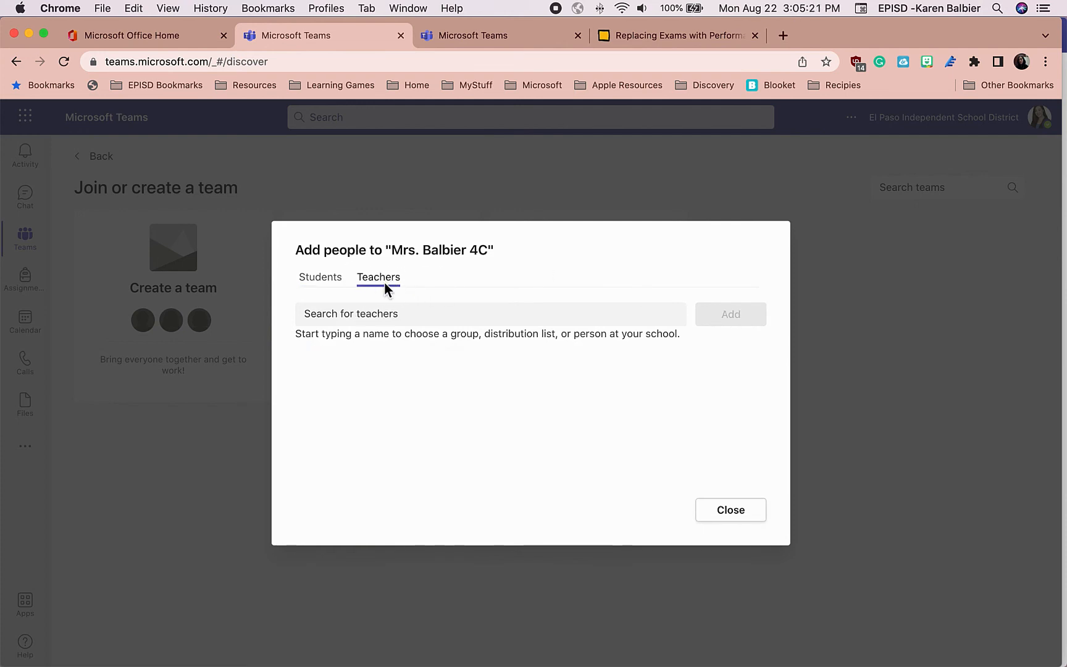
{"action": "left_click", "coordinate": [370, 313]}
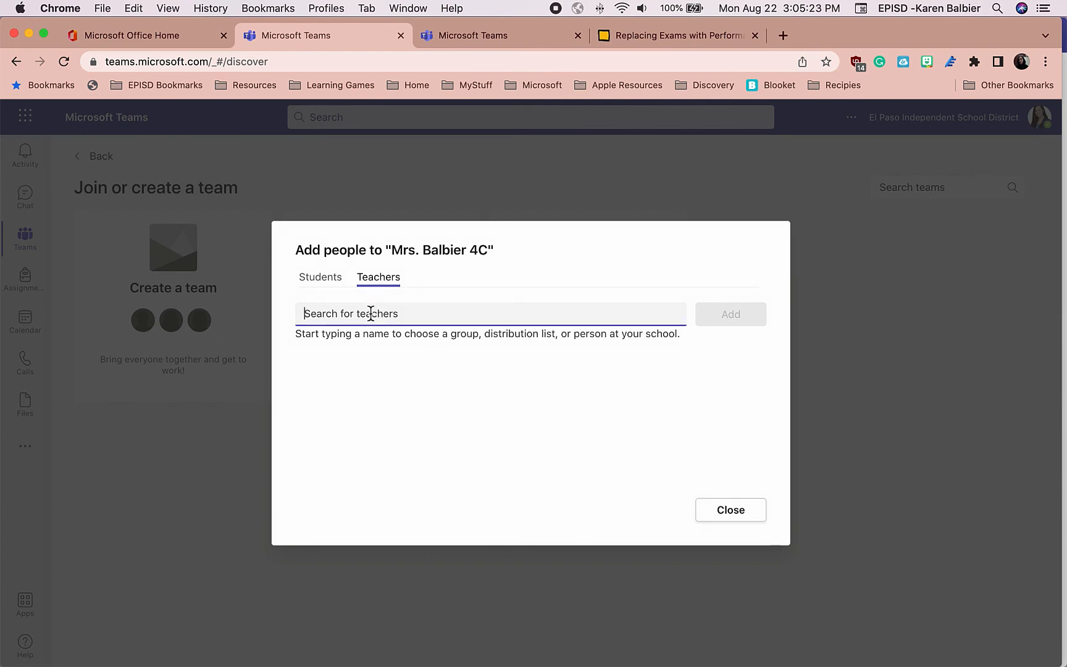
{"action": "type", "text": "karen"}
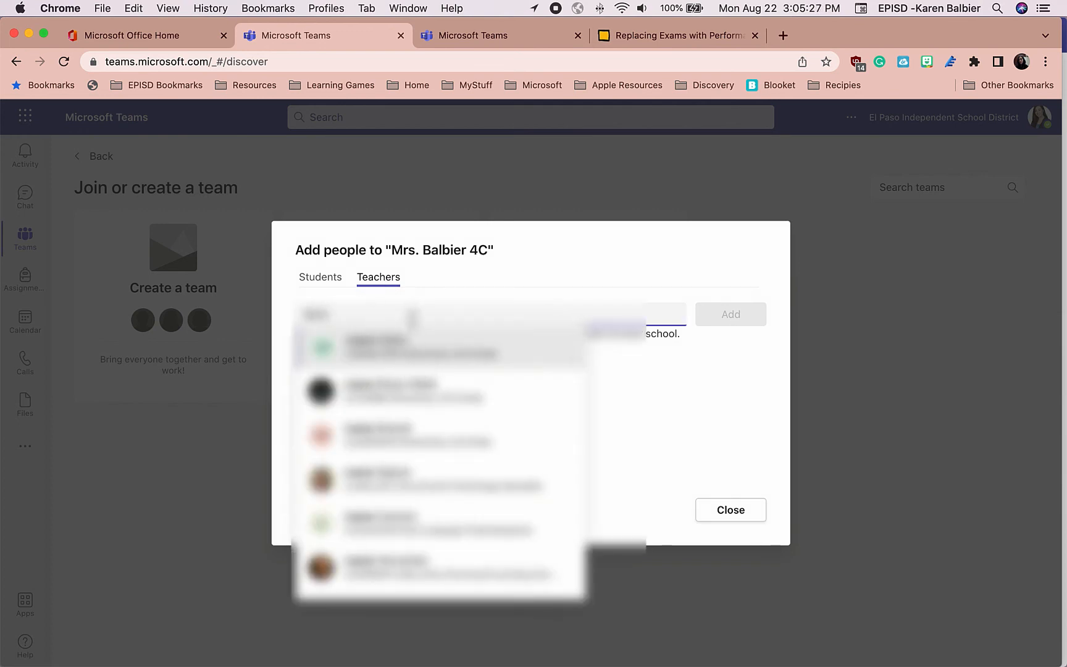
{"action": "left_click", "coordinate": [421, 485]}
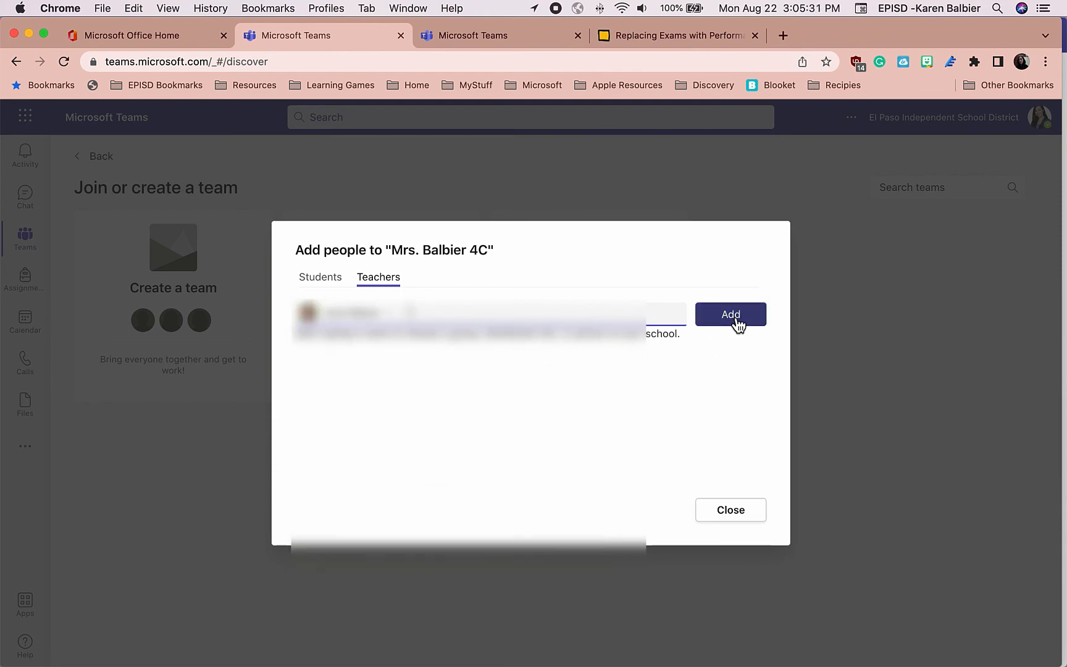
{"action": "left_click", "coordinate": [727, 318]}
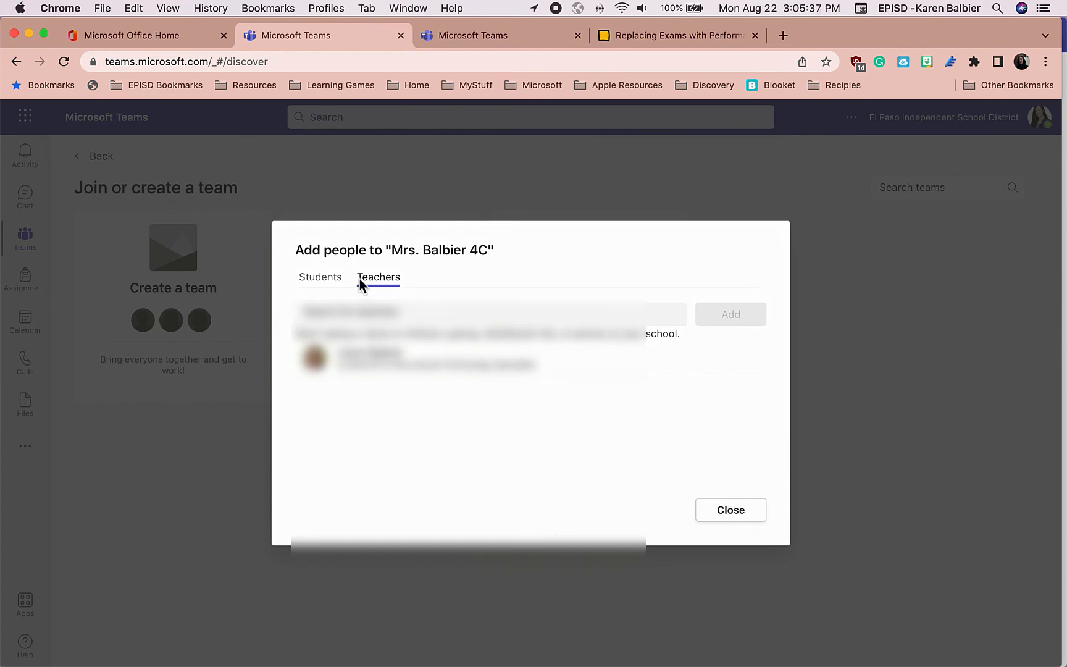
{"action": "left_click", "coordinate": [336, 282]}
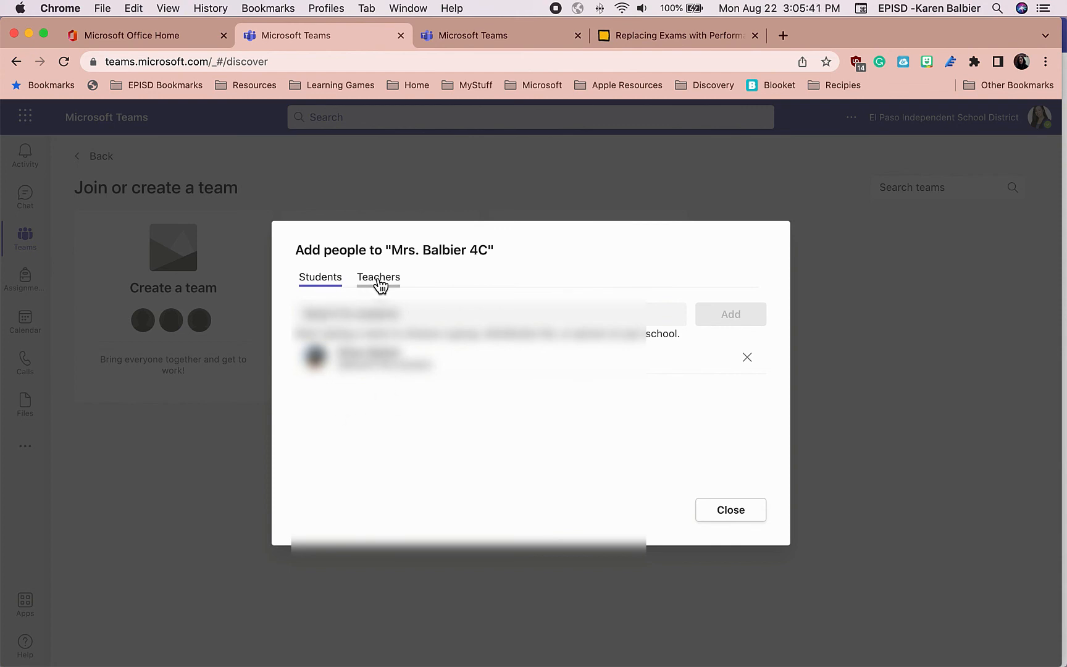
Finish adding people to the class team and change its avatar to the shelf of coloured books on a yellow background.
{"action": "left_click", "coordinate": [744, 516]}
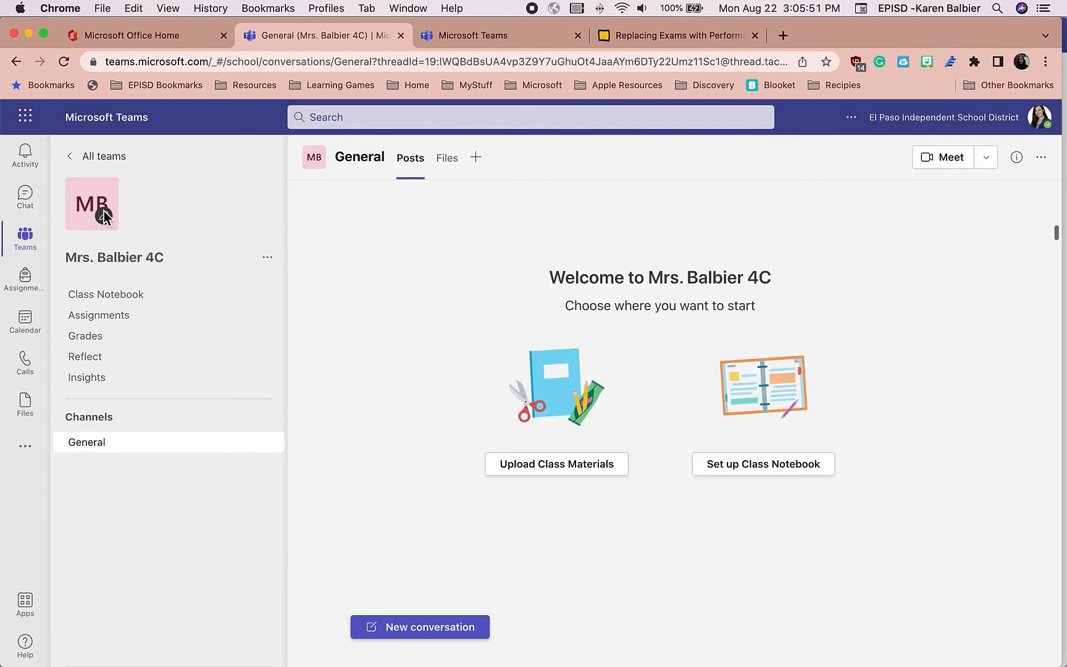
{"action": "left_click", "coordinate": [103, 213]}
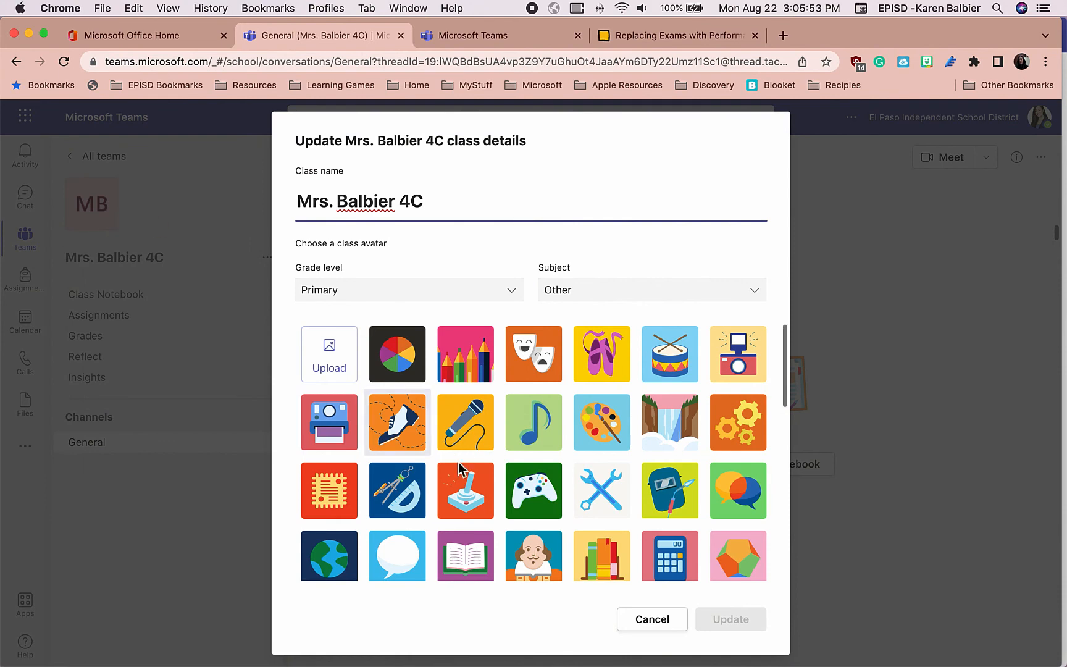
{"action": "scroll", "coordinate": [463, 471], "scroll_direction": "down", "scroll_amount": 5}
{"action": "scroll", "coordinate": [463, 471], "scroll_direction": "down", "scroll_amount": 10}
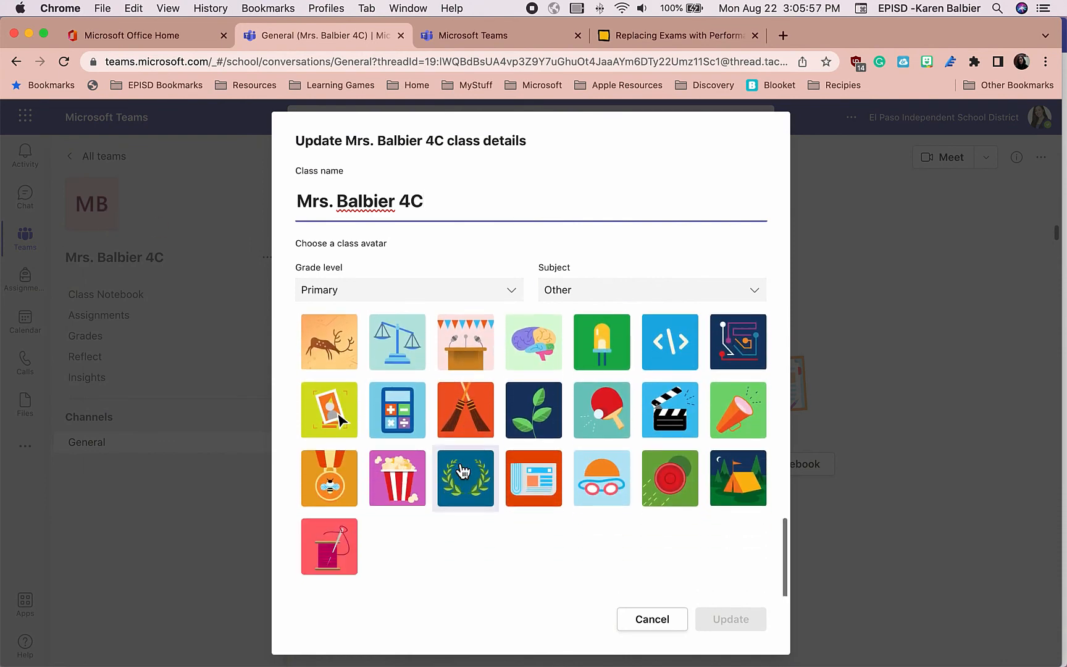
{"action": "scroll", "coordinate": [463, 473], "scroll_direction": "up", "scroll_amount": 8}
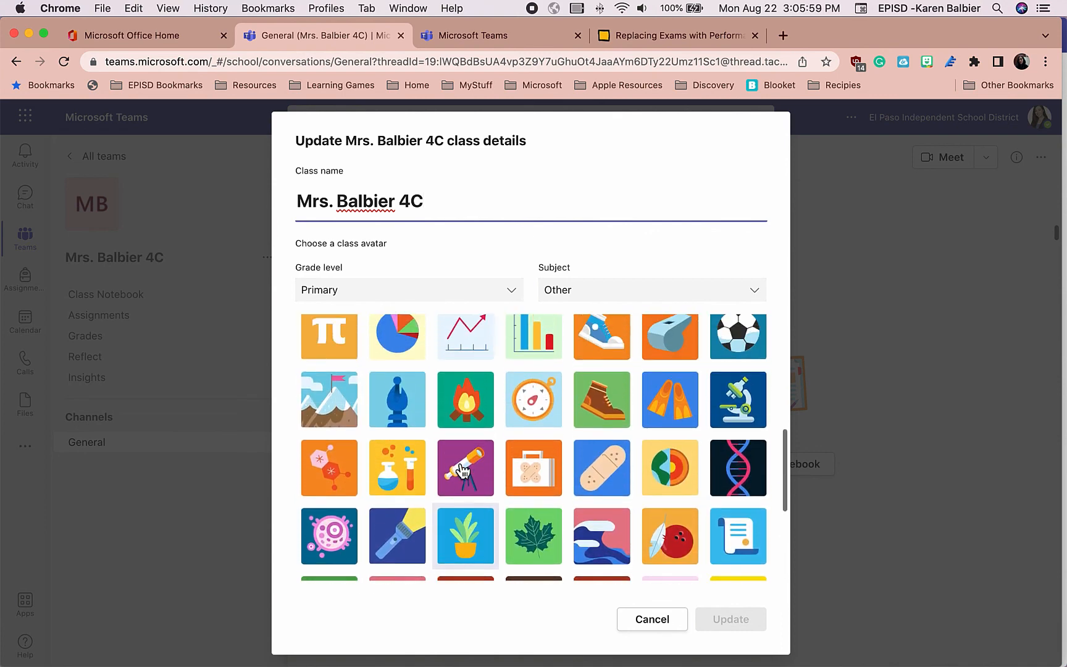
{"action": "scroll", "coordinate": [460, 469], "scroll_direction": "up", "scroll_amount": 3}
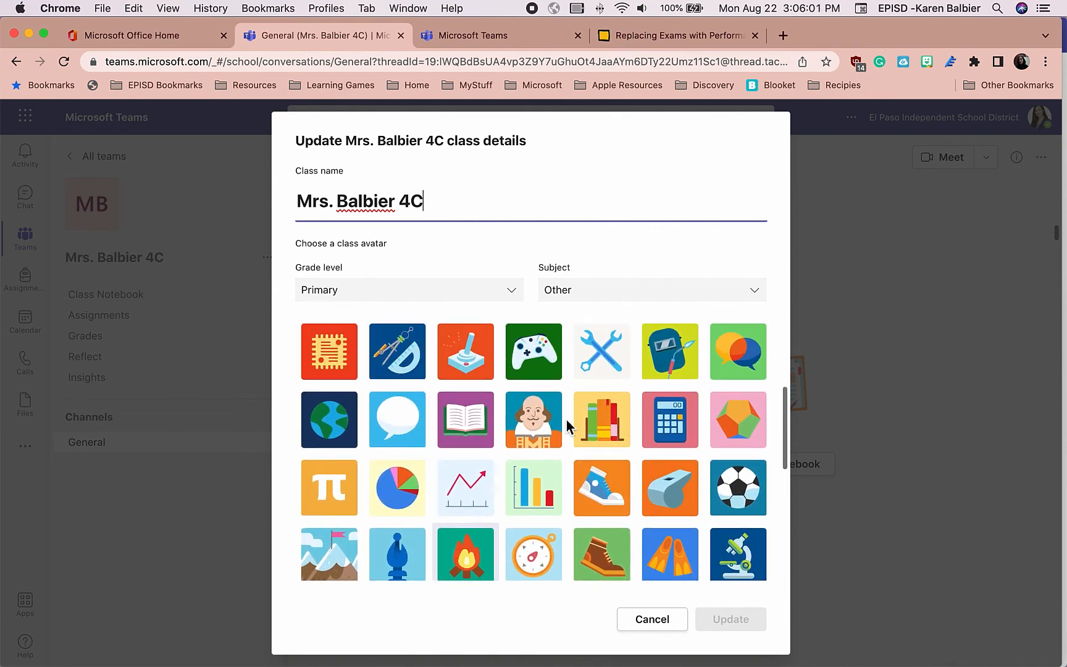
{"action": "left_click", "coordinate": [605, 430]}
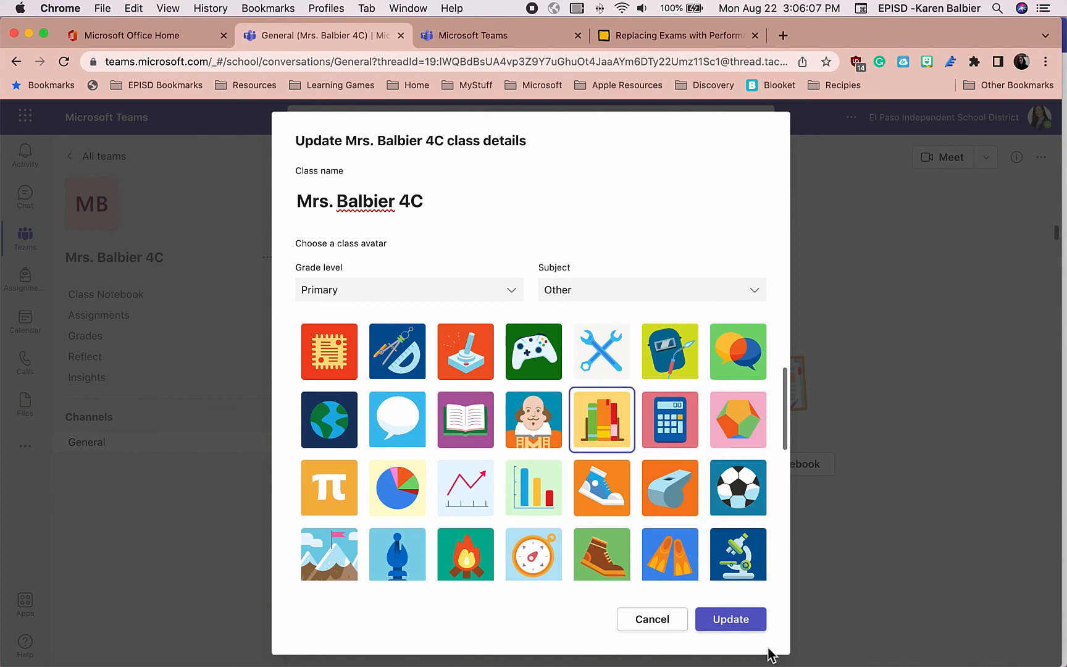
{"action": "left_click", "coordinate": [743, 625]}
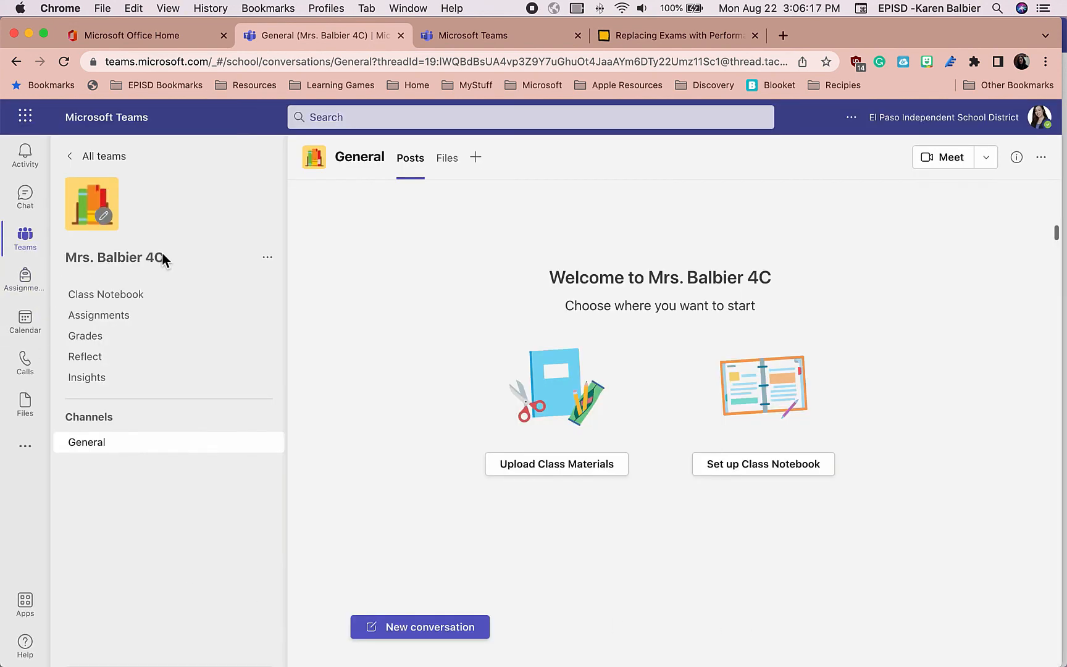
Open the list of further options for the new class team.
{"action": "left_click", "coordinate": [268, 259]}
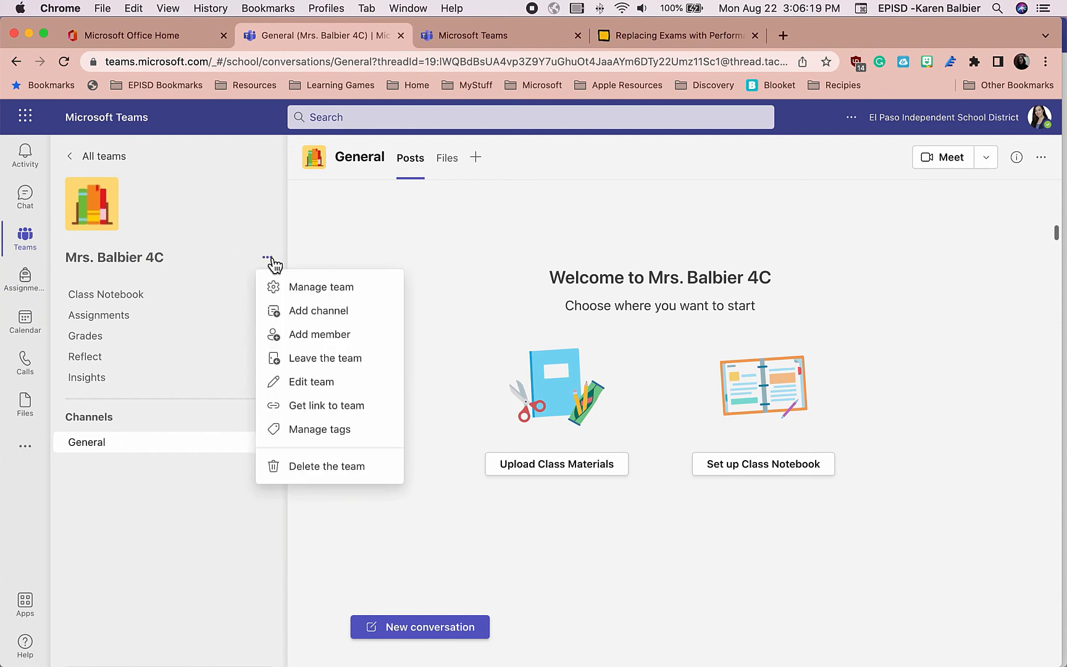